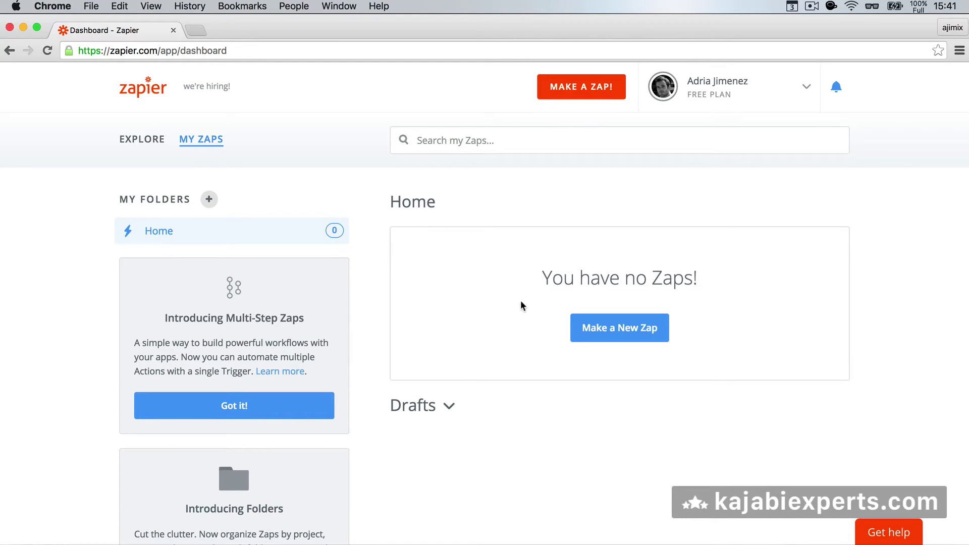
Start a new Zap using the Kajabi app with the New Form Submission trigger event.
left_click(602, 337)
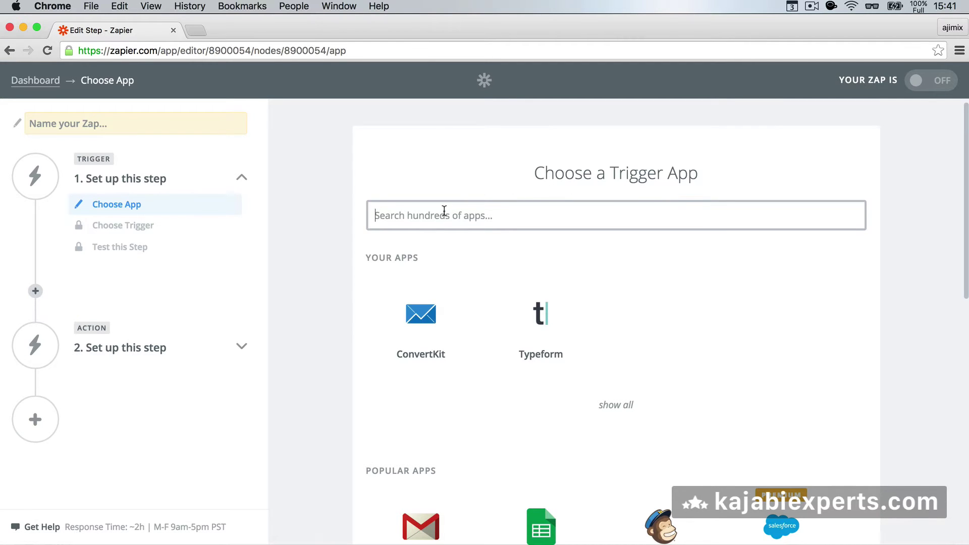
type("kajabi")
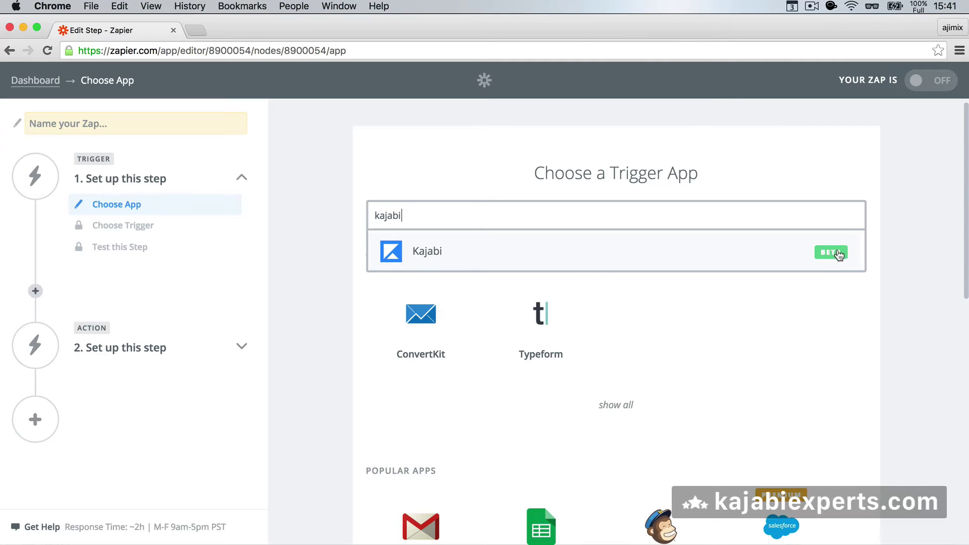
left_click(437, 251)
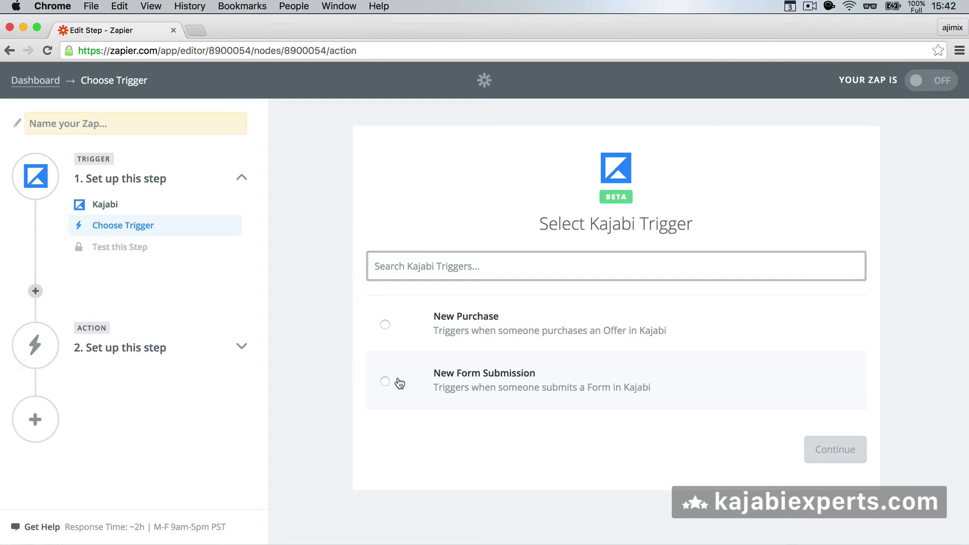
left_click(385, 381)
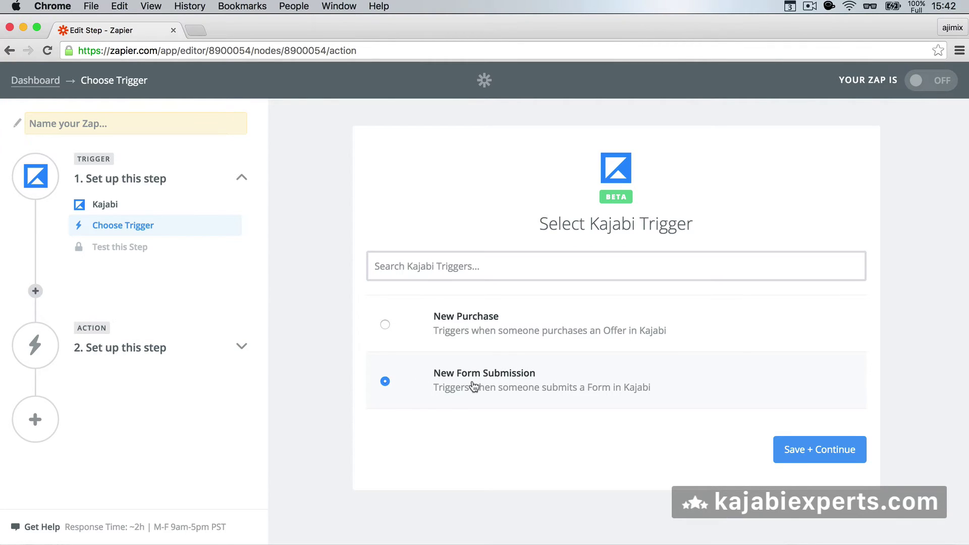
Save the New Form Submission trigger and connect a new Kajabi account to it.
left_click(791, 454)
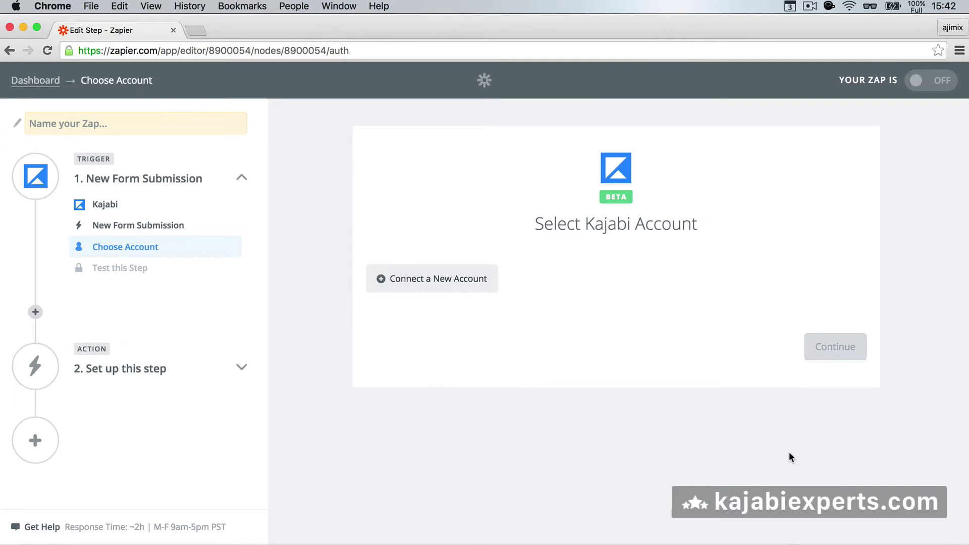
left_click(455, 289)
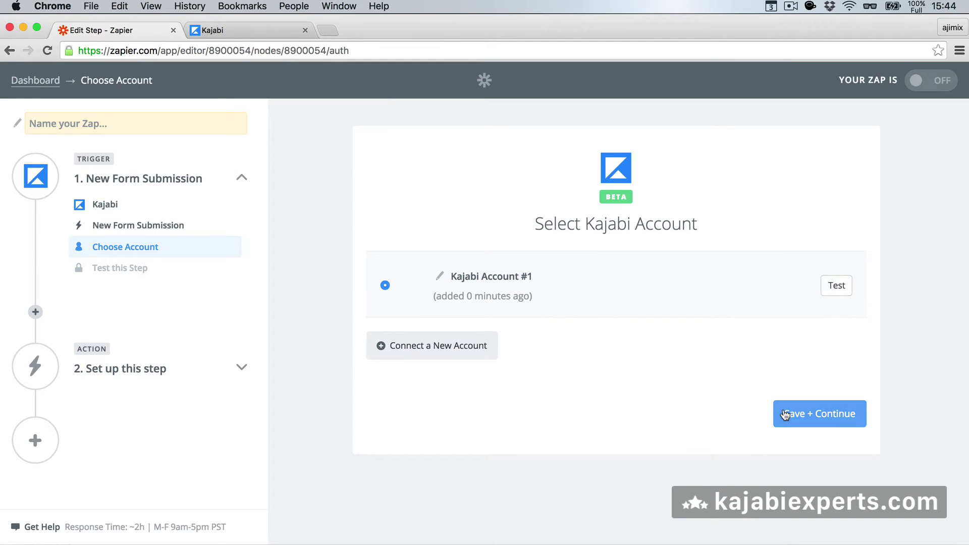
left_click(786, 415)
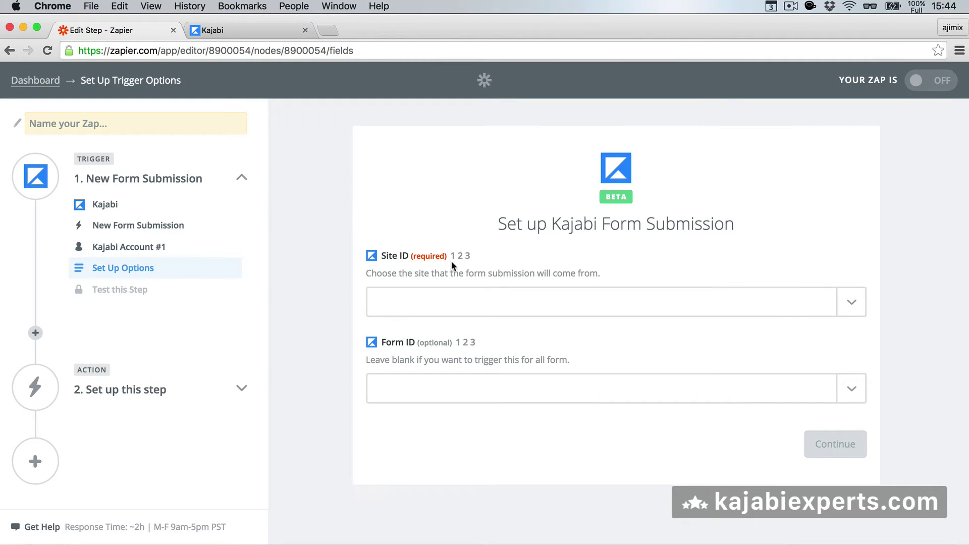
Set Site ID to Kajabi Experts and Form ID to Demo Form, checking Kajabi's opt-in forms first.
left_click(859, 307)
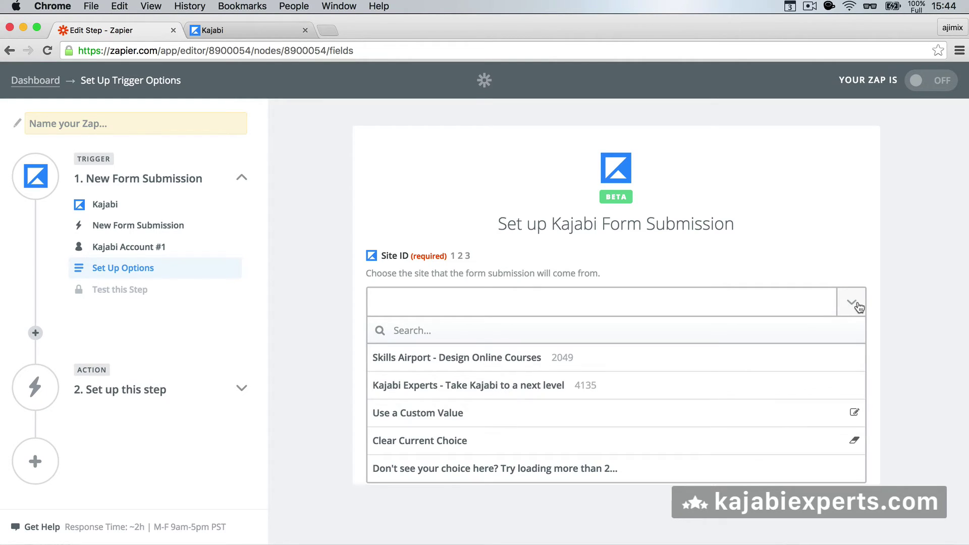
left_click(485, 390)
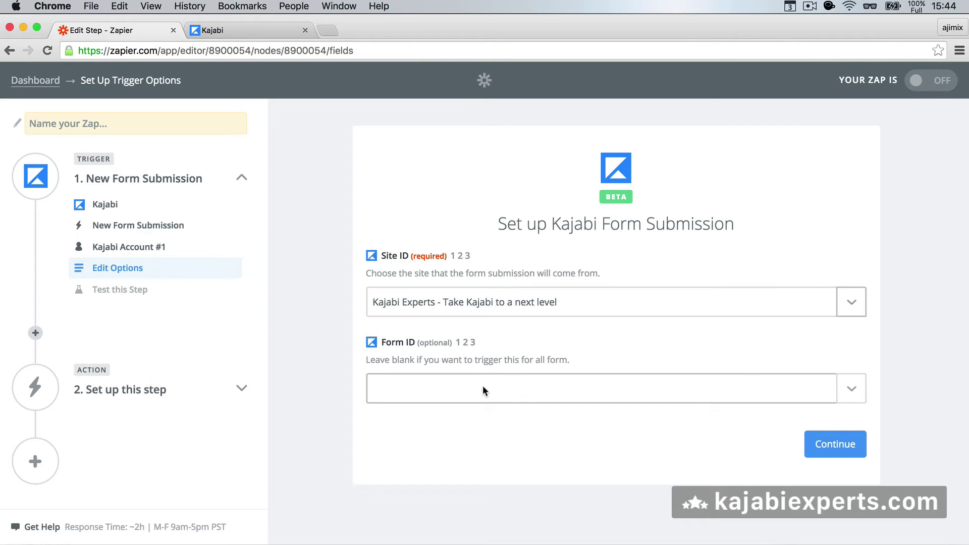
left_click(853, 392)
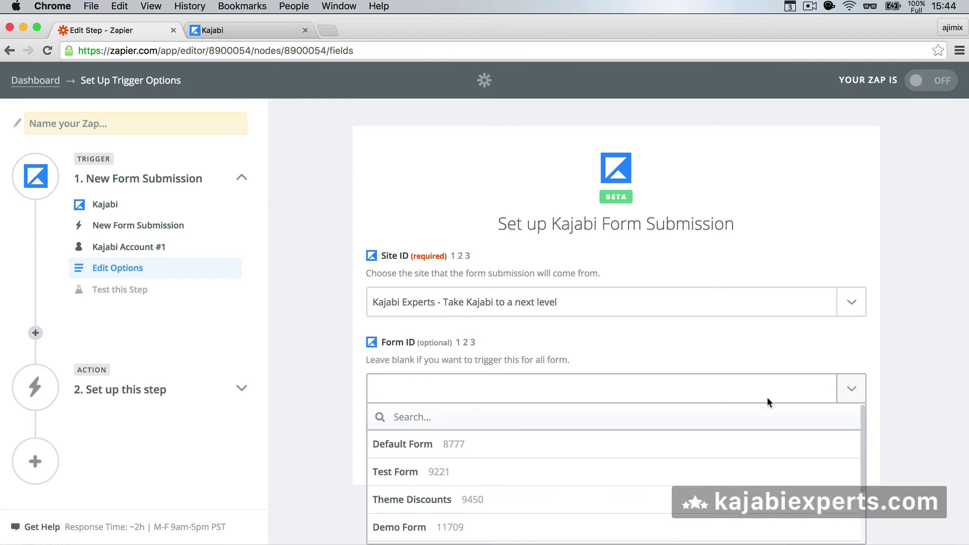
scroll(409, 525, "down", 3)
scroll(412, 470, "up", 3)
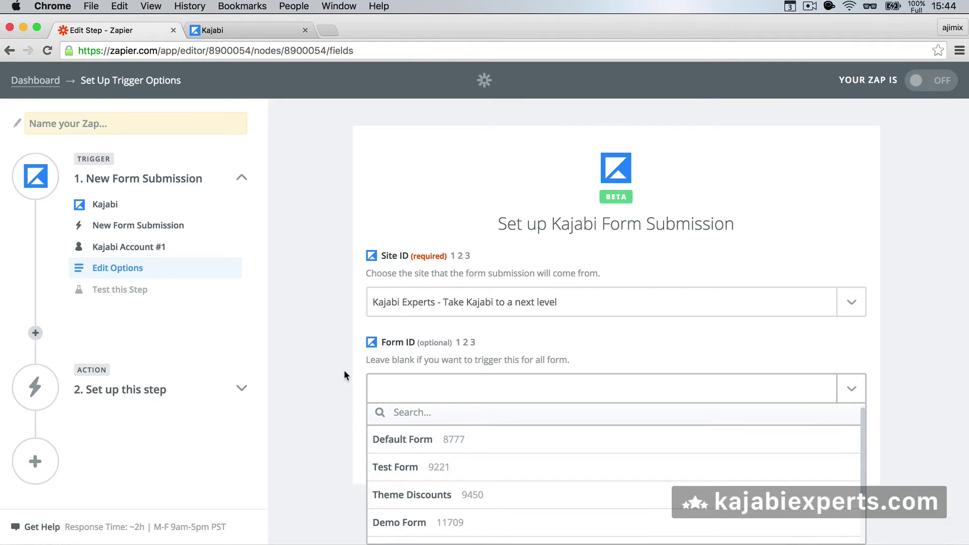
left_click(230, 34)
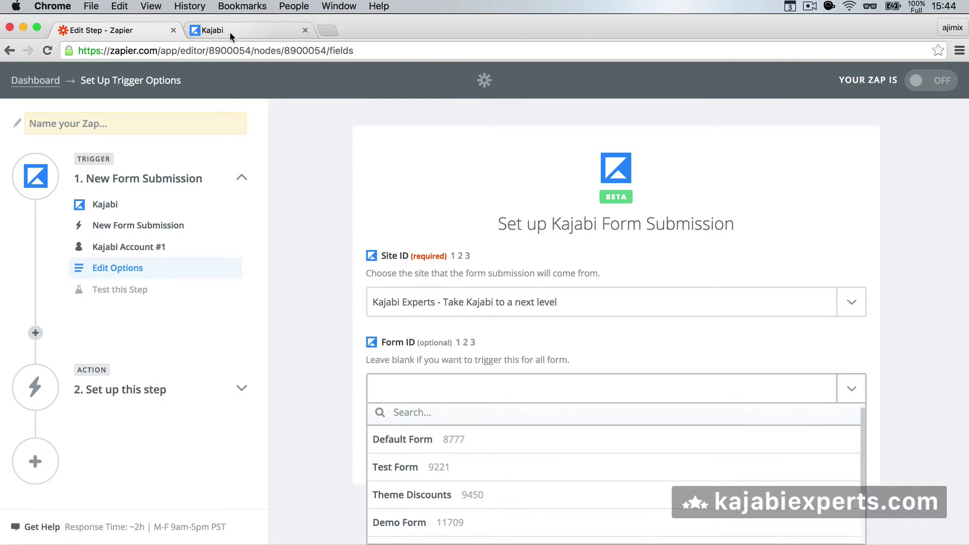
mouse_move(17, 339)
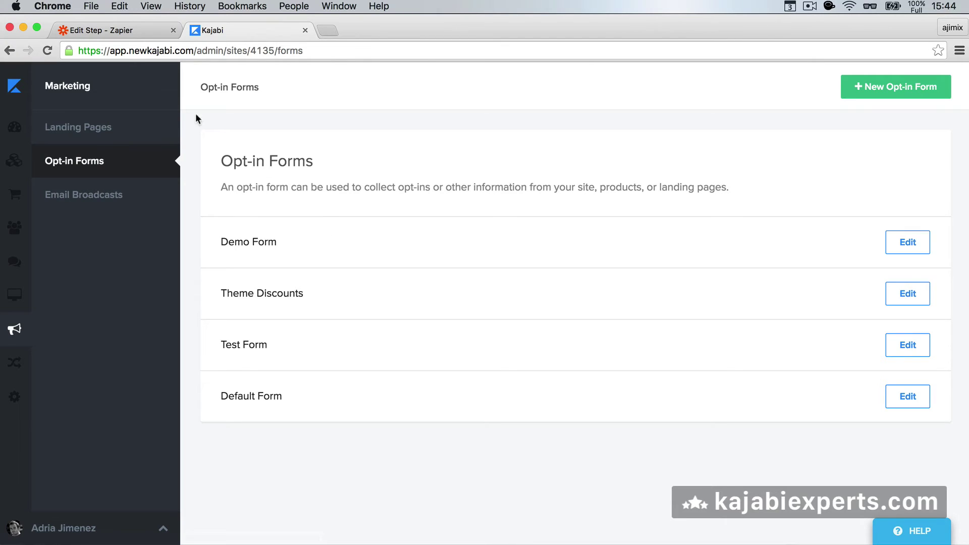
left_click(144, 30)
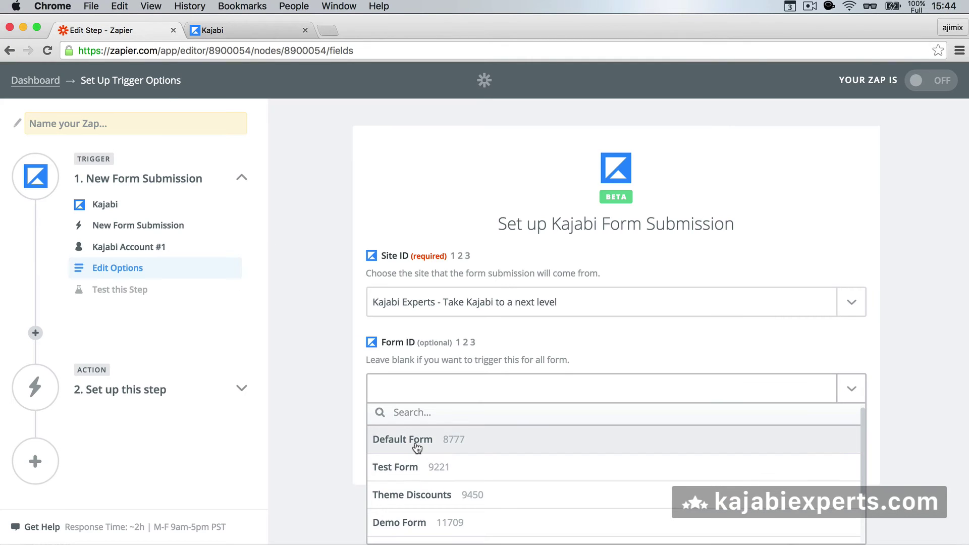
scroll(407, 467, "down", 2)
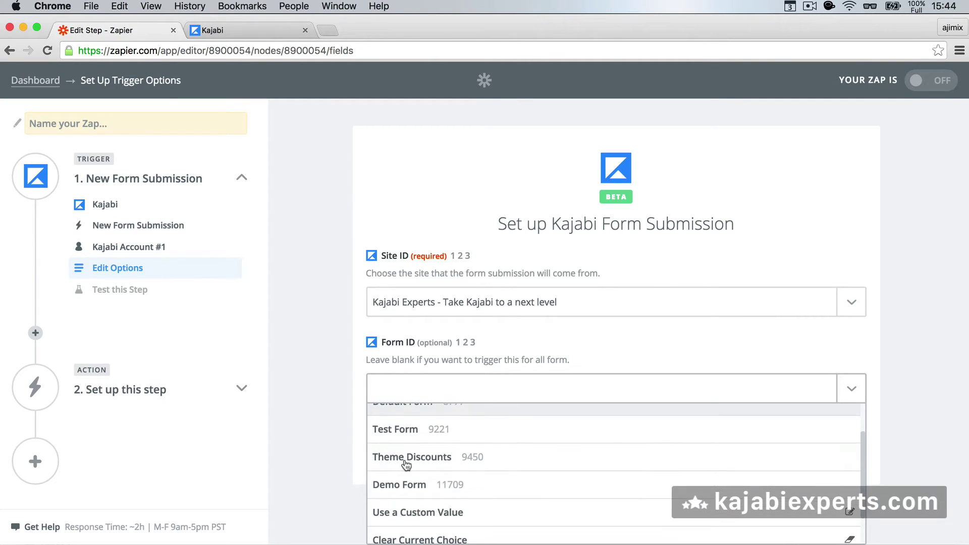
left_click(397, 486)
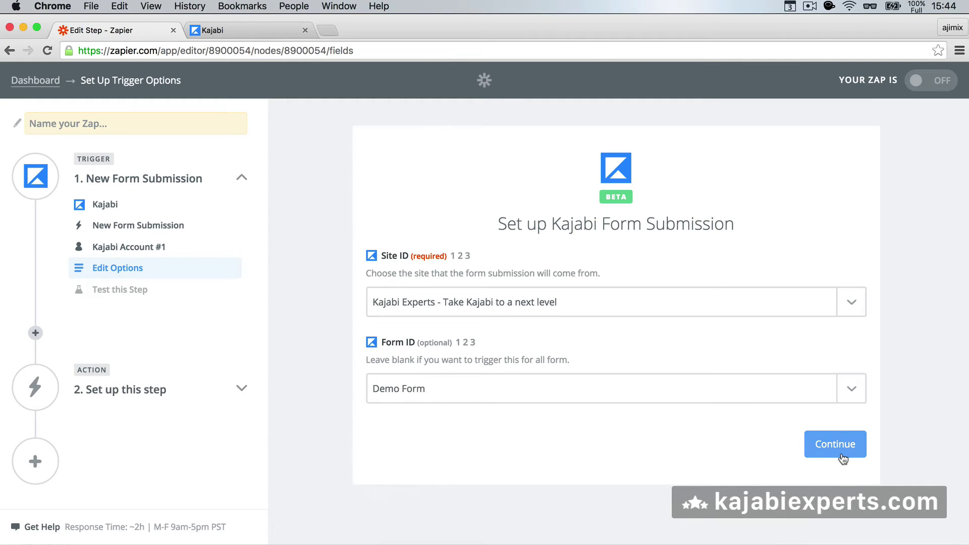
left_click(849, 447)
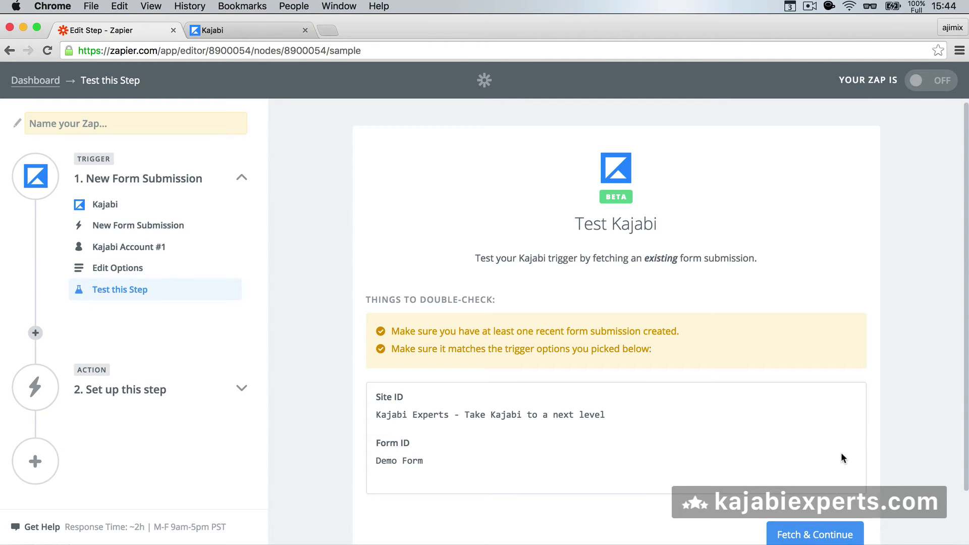
Review the trigger test summary, then go to the Kajabi opt-in forms tab.
scroll(650, 401, "down", 2)
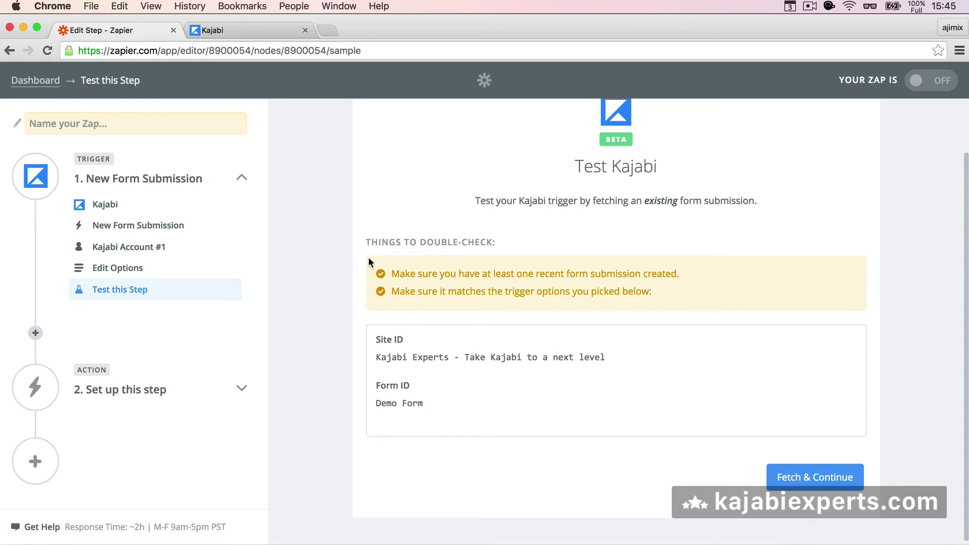
left_click(244, 29)
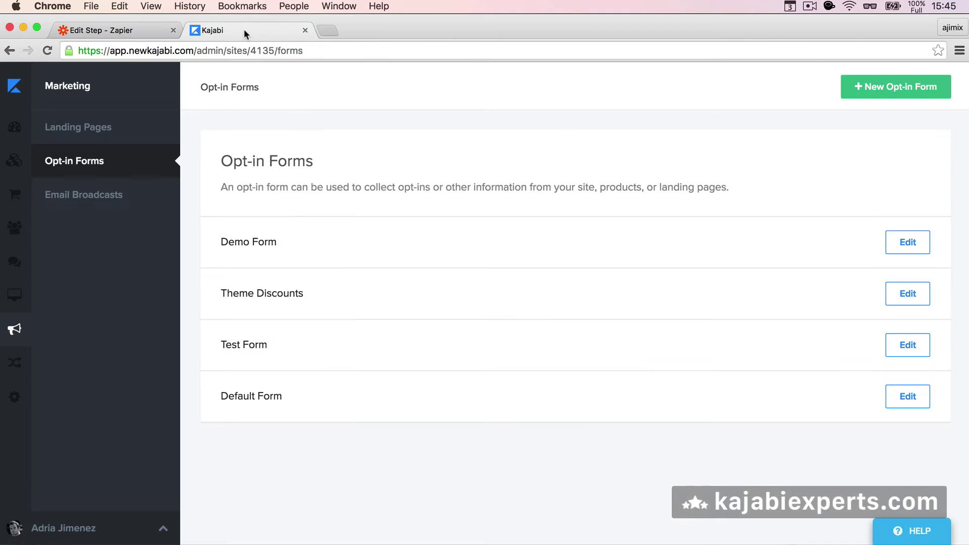
Open a preview of the Kajabi Demo Form in a new tab.
left_click(240, 247)
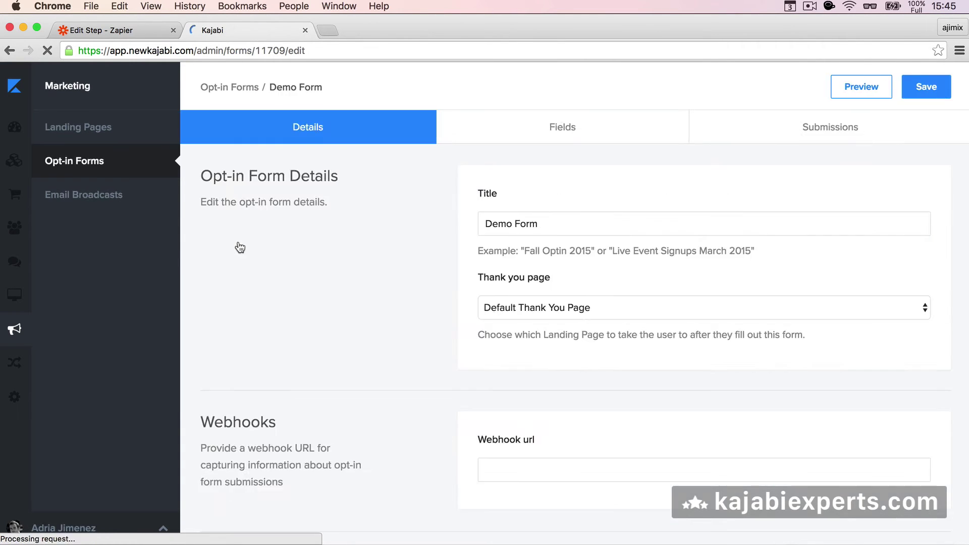
scroll(368, 338, "down", 5)
scroll(368, 342, "down", 4)
scroll(369, 341, "up", 6)
scroll(368, 344, "up", 3)
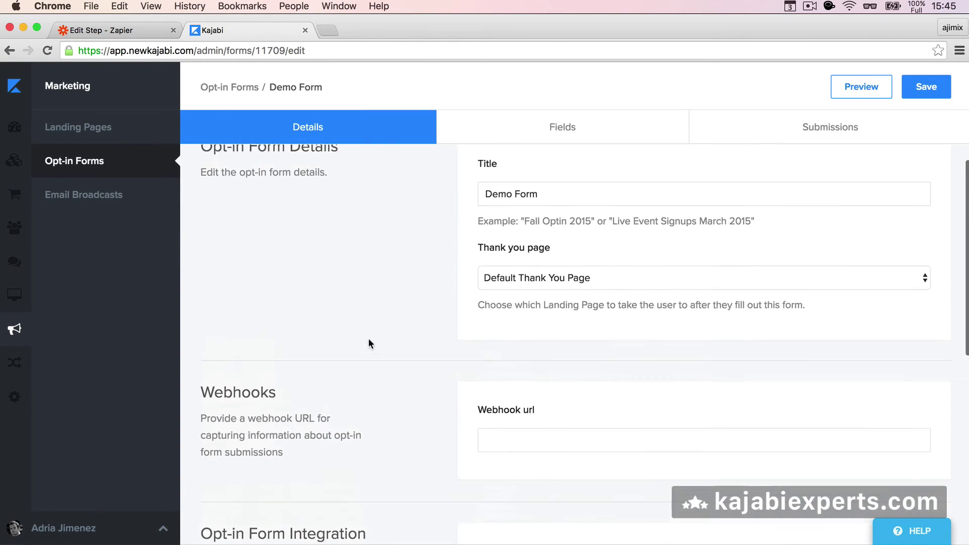
left_click(834, 95)
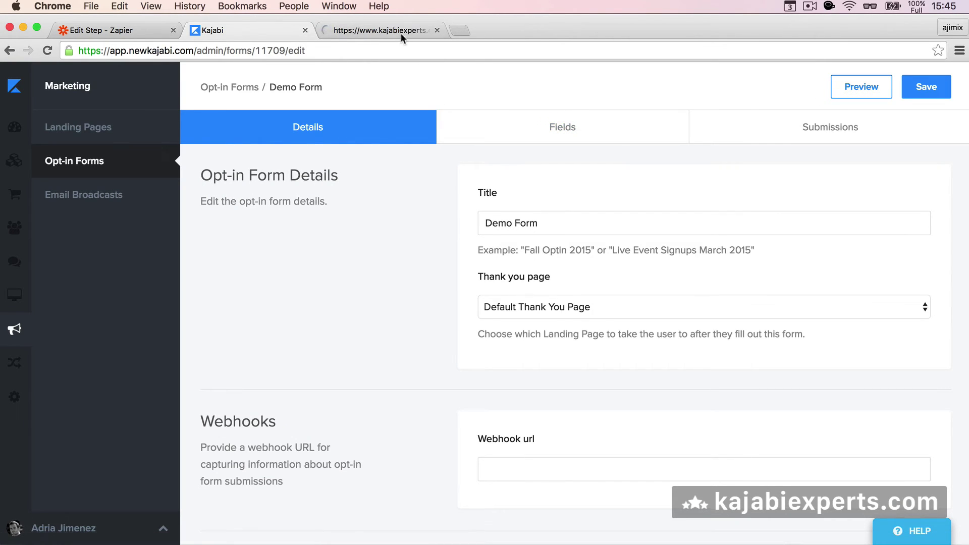
left_click(400, 32)
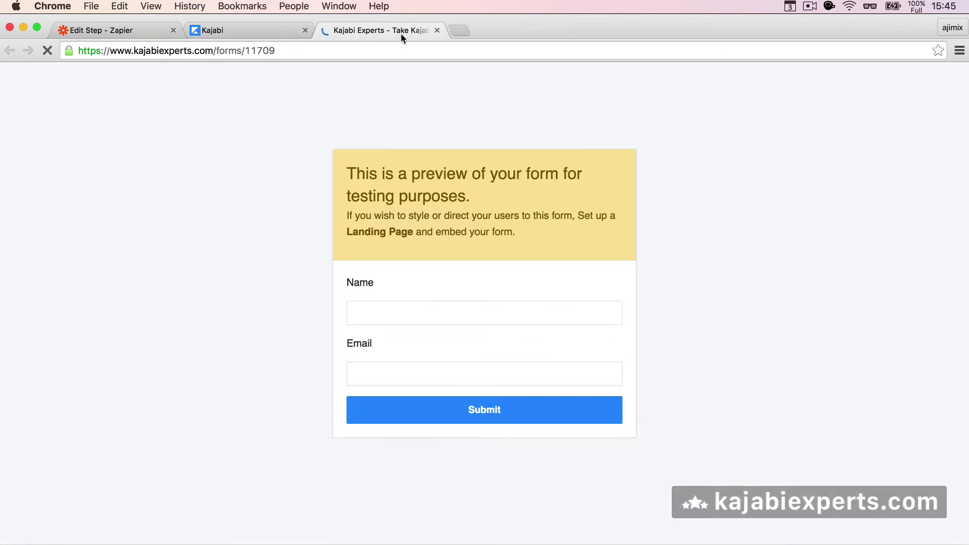
Fill in a test name and e-mail address on the preview form and submit it.
left_click(410, 316)
type("Adria")
key("Tab")
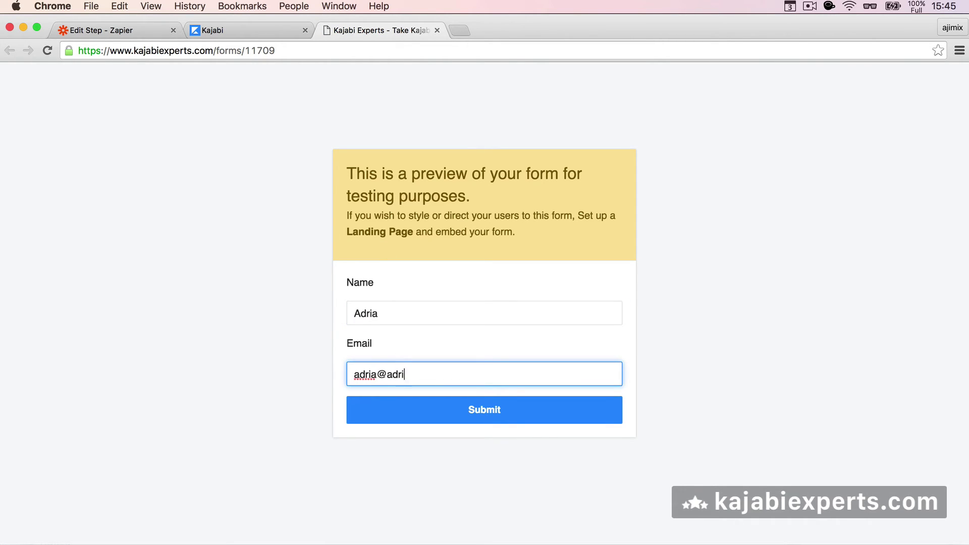
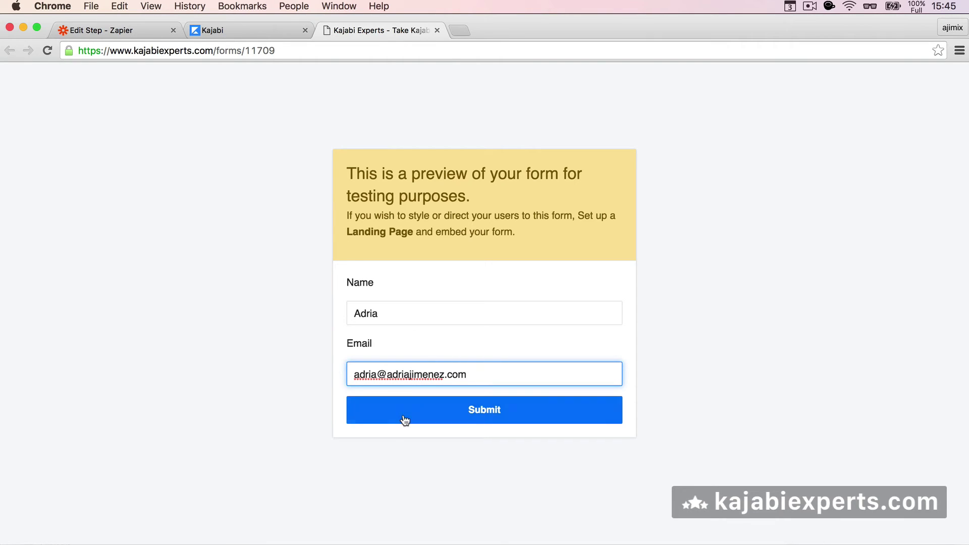
left_click(404, 420)
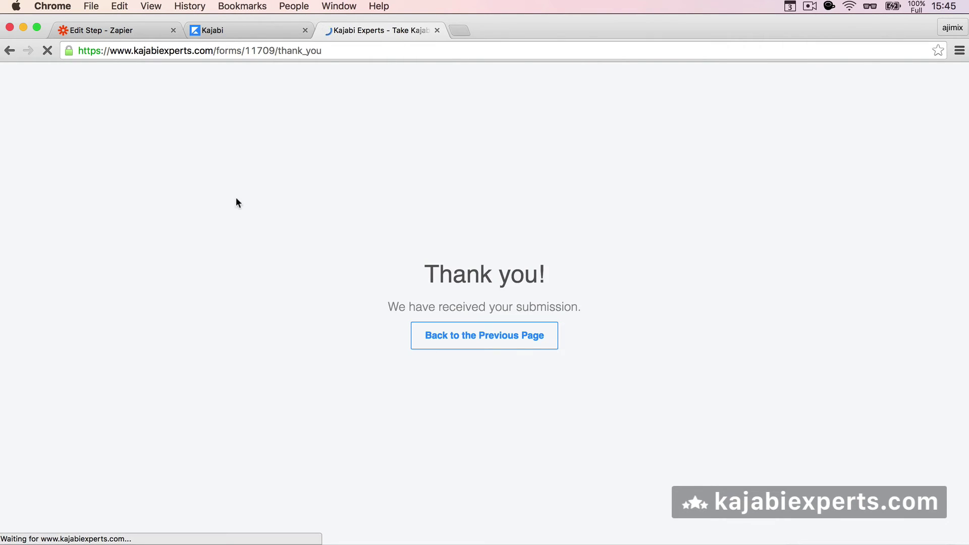
Fetch the Demo Form submission as the trigger test and continue past the successful result.
left_click(137, 31)
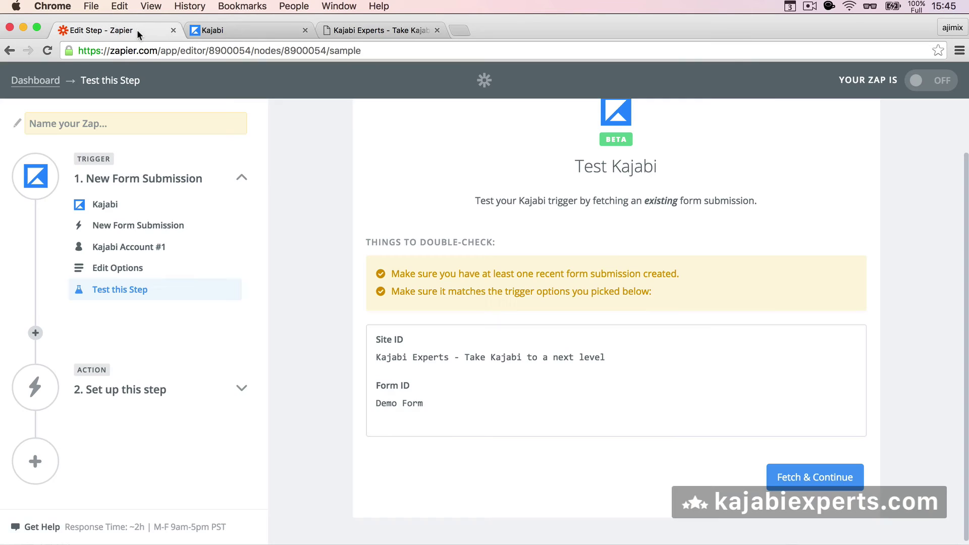
left_click(789, 479)
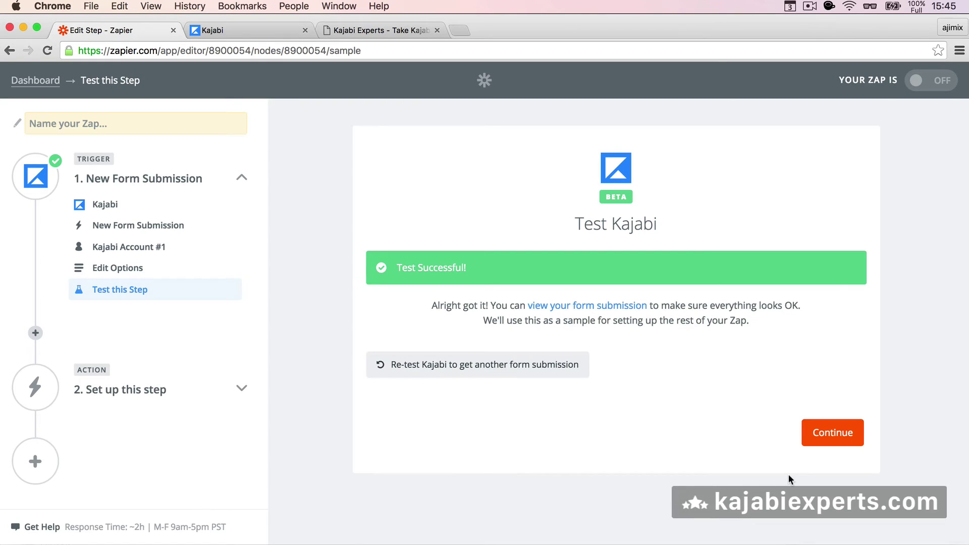
left_click(821, 435)
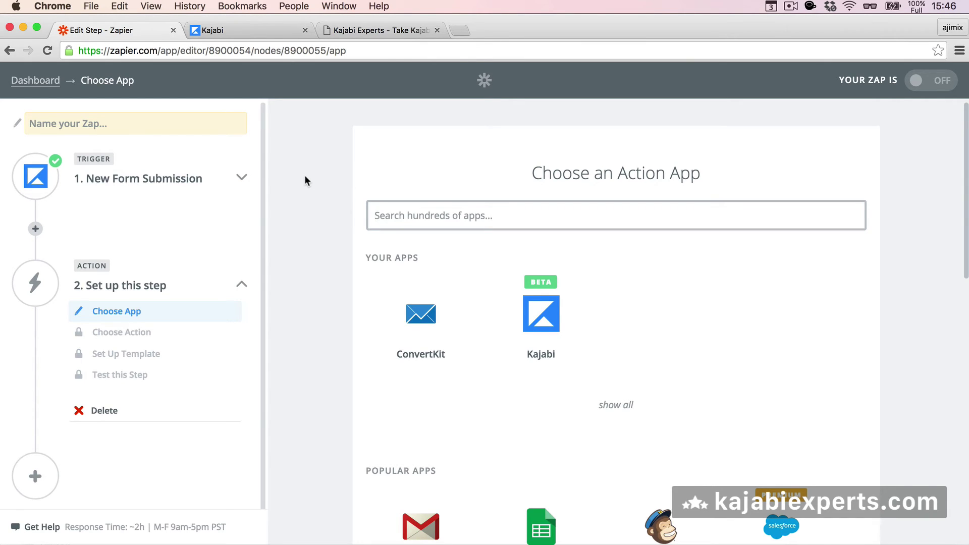
scroll(304, 175, "down", 2)
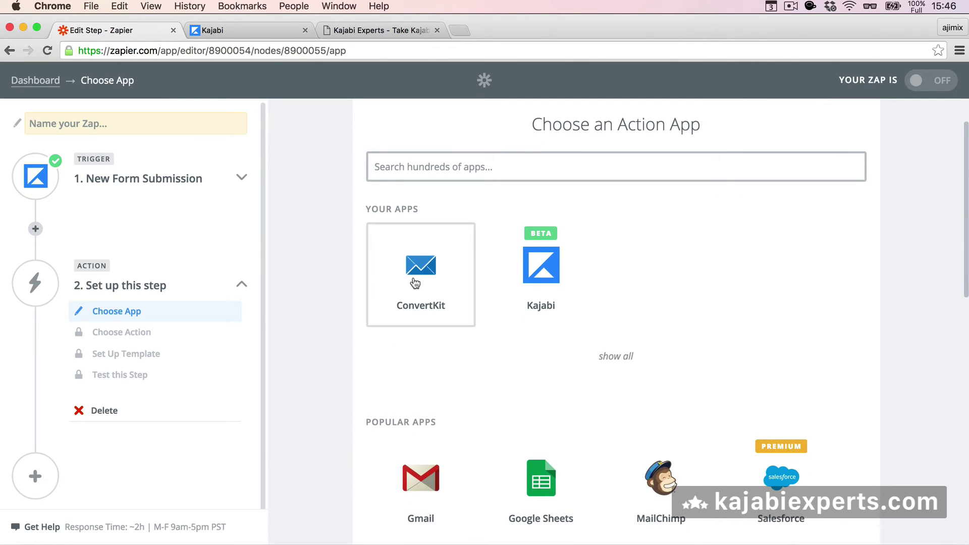
scroll(309, 329, "down", 5)
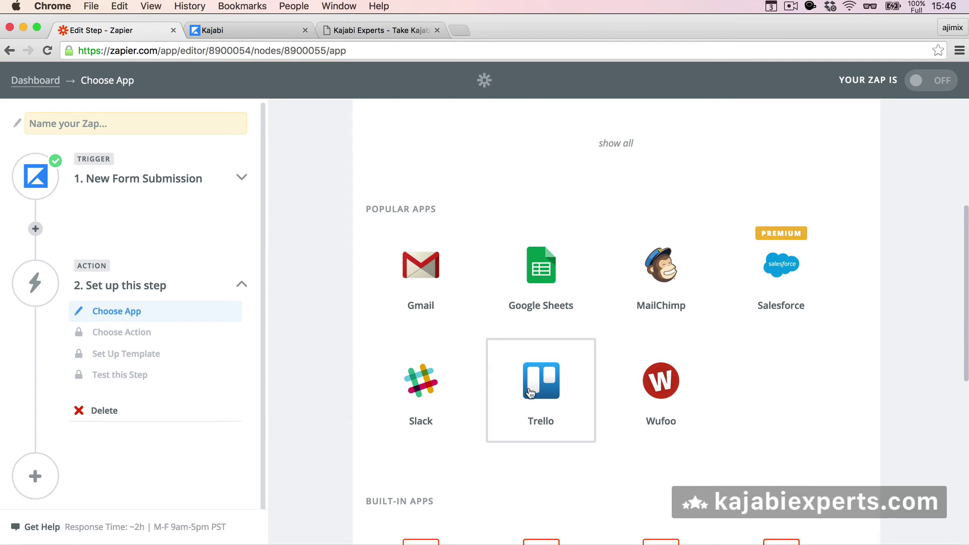
scroll(439, 385, "down", 7)
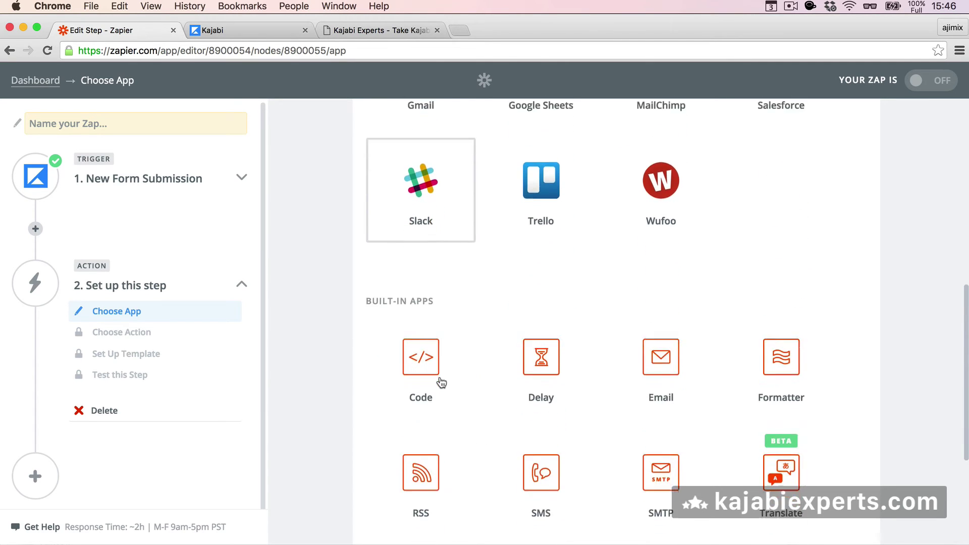
scroll(440, 384, "down", 3)
scroll(439, 383, "up", 15)
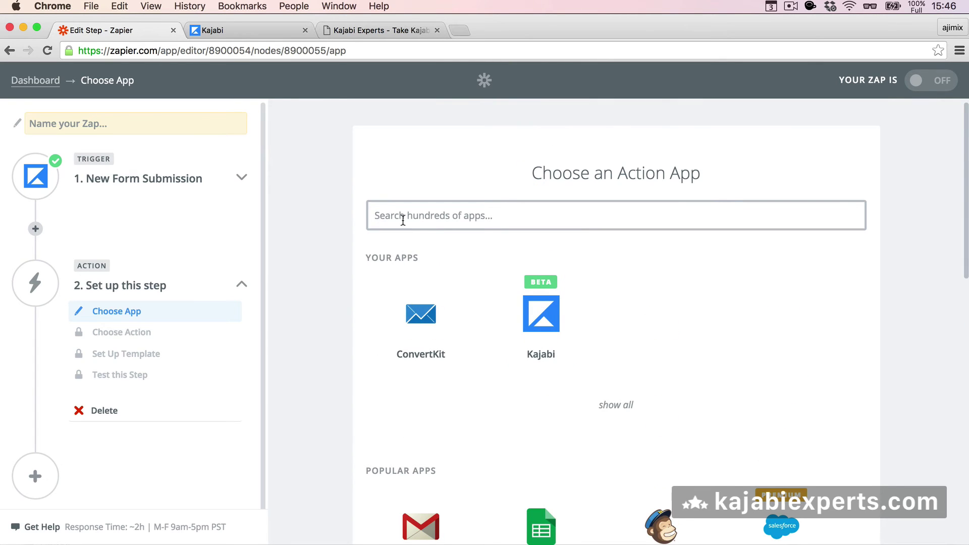
type("infus")
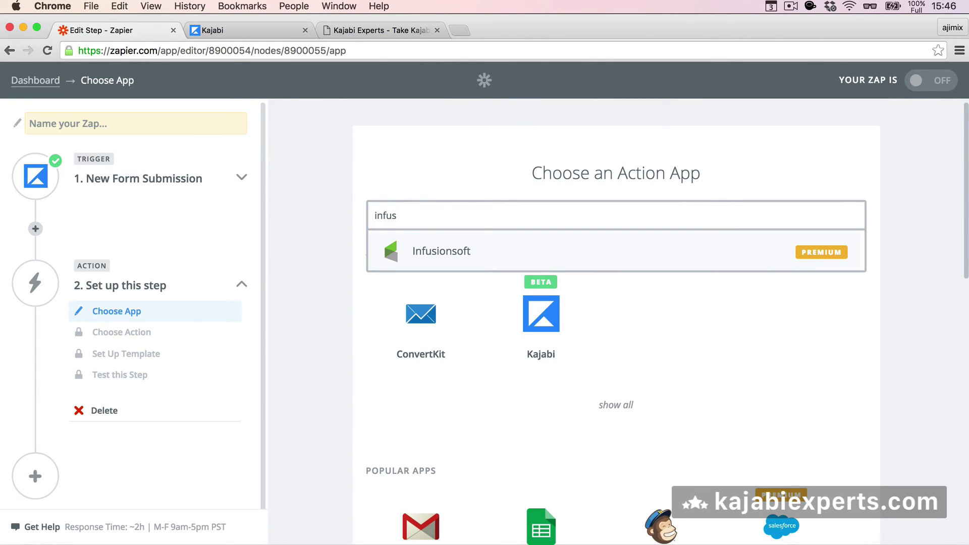
key("super+a")
type("activ")
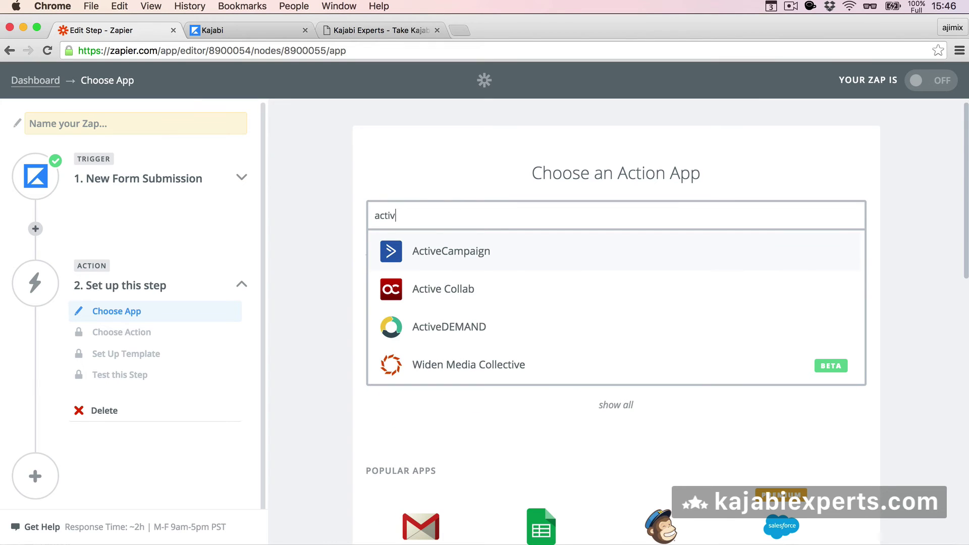
key("super+a")
type("googl")
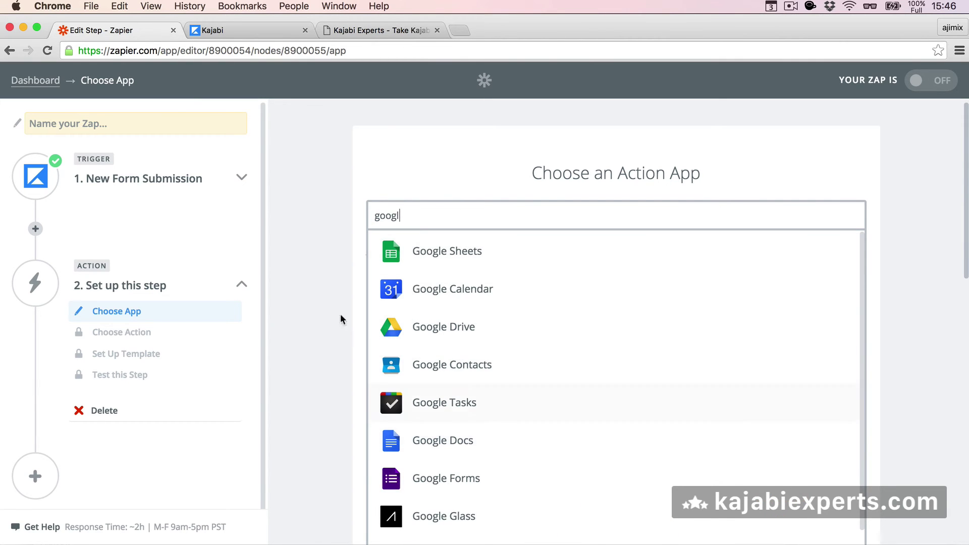
key("super+a")
key("BackSpace")
left_click(310, 230)
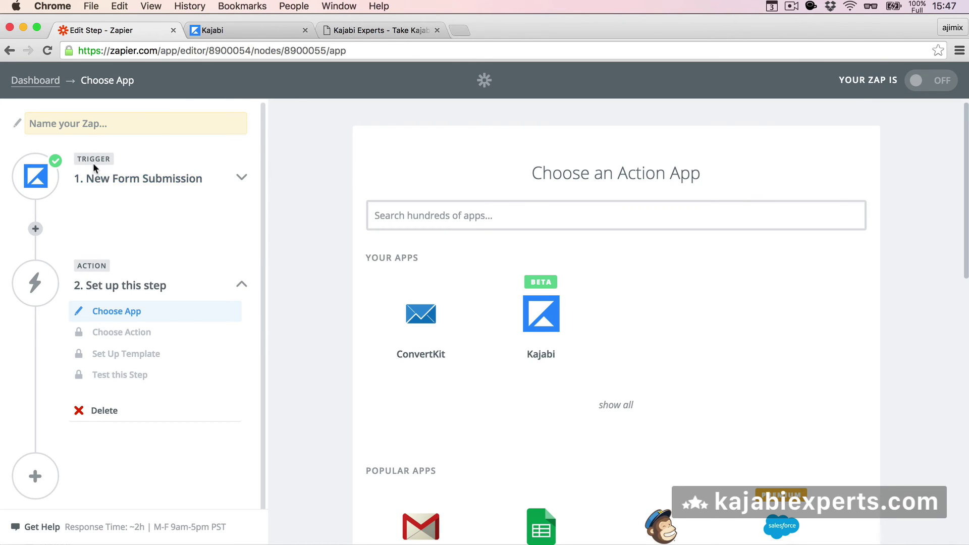
Change the Kajabi trigger event from New Form Submission to New Purchase.
left_click(126, 182)
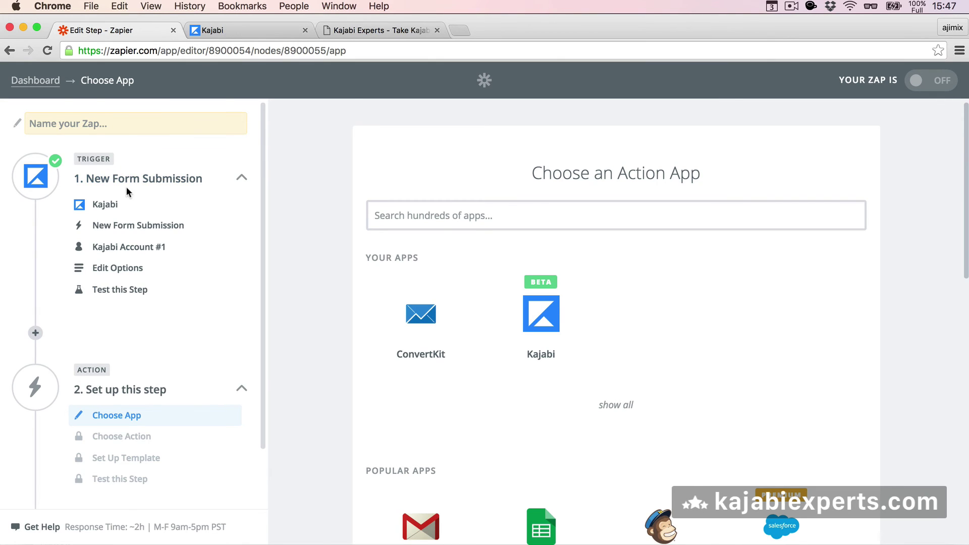
left_click(109, 205)
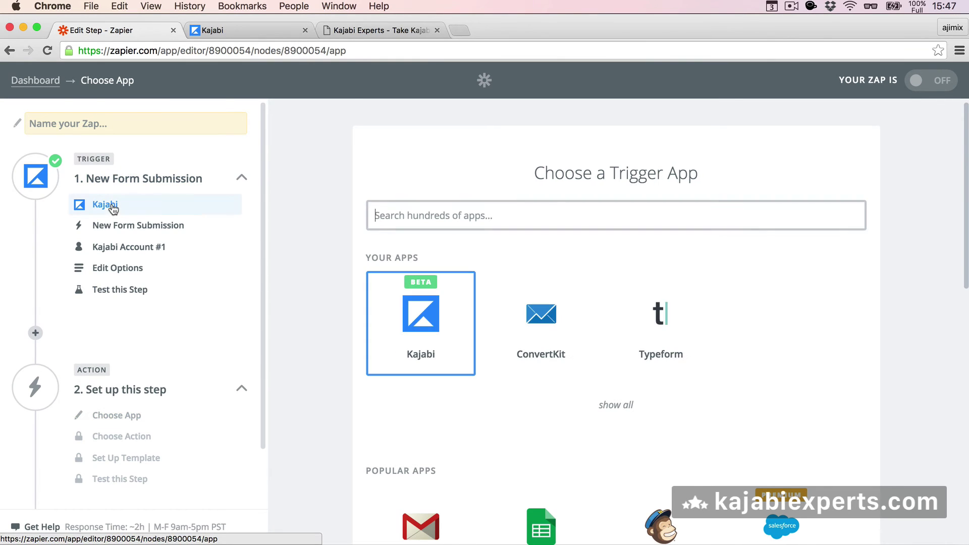
left_click(140, 225)
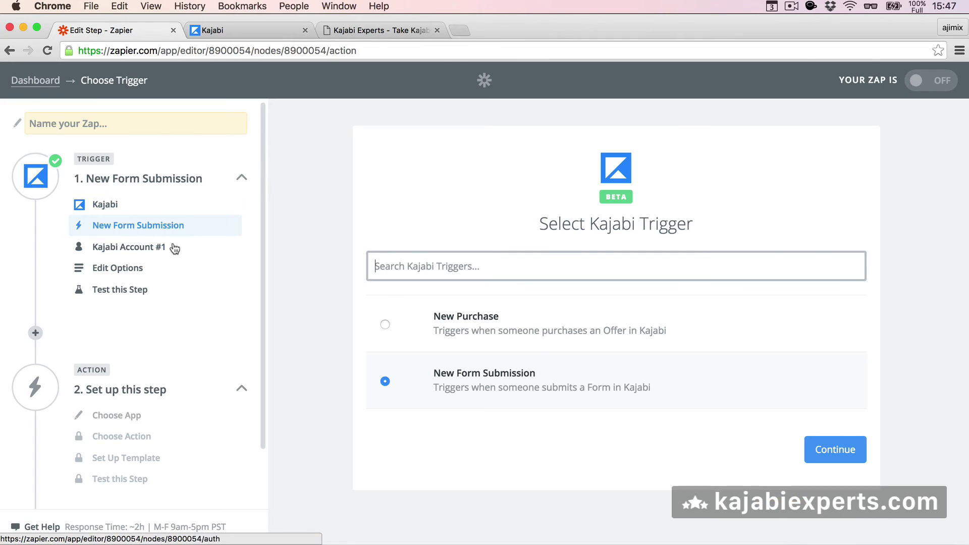
left_click(382, 324)
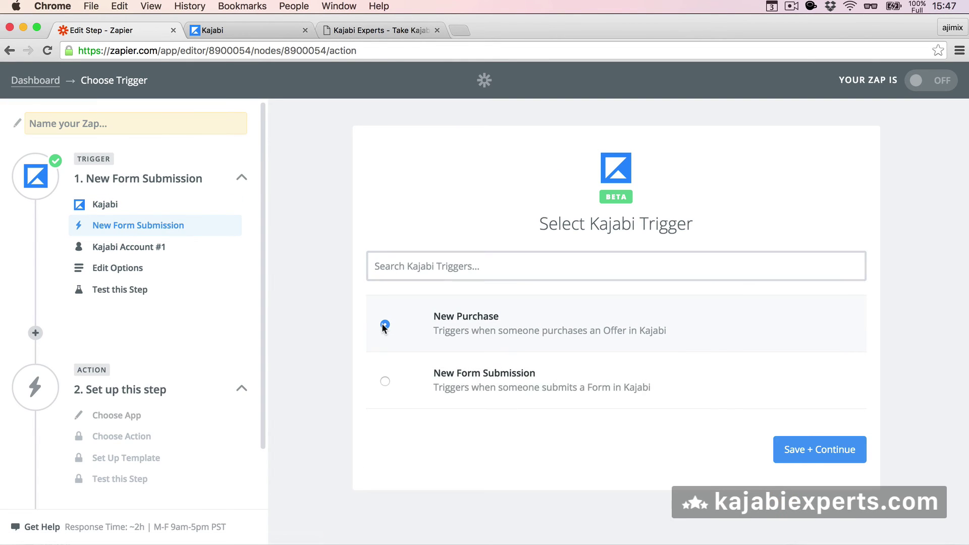